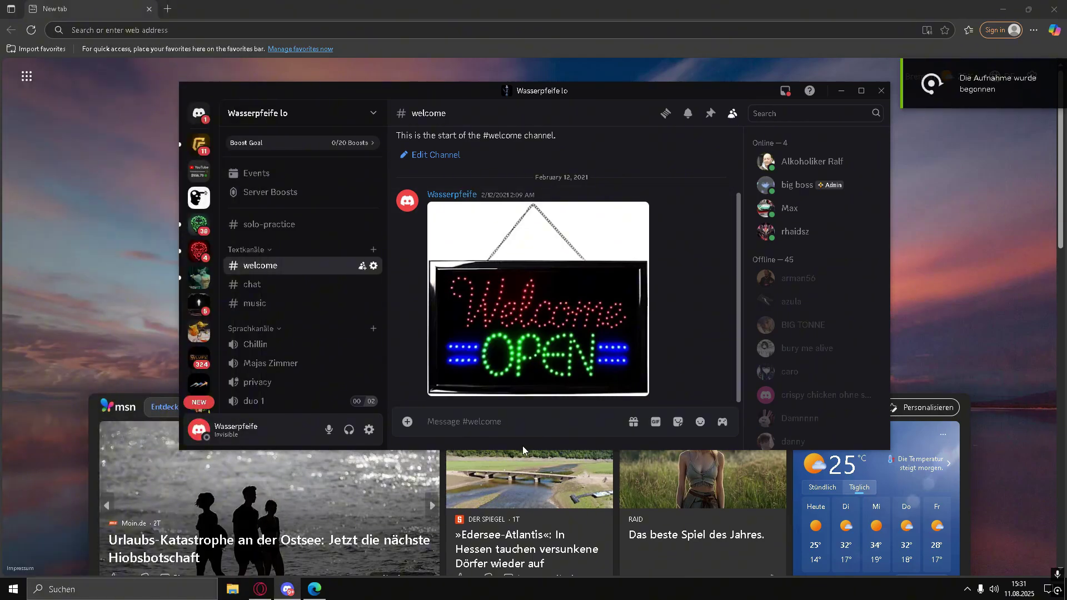
Open Discord's User Settings from the gear beside the username.
click(372, 436)
scroll(301, 340, down, 1)
scroll(308, 323, down, 2)
scroll(289, 357, down, 1)
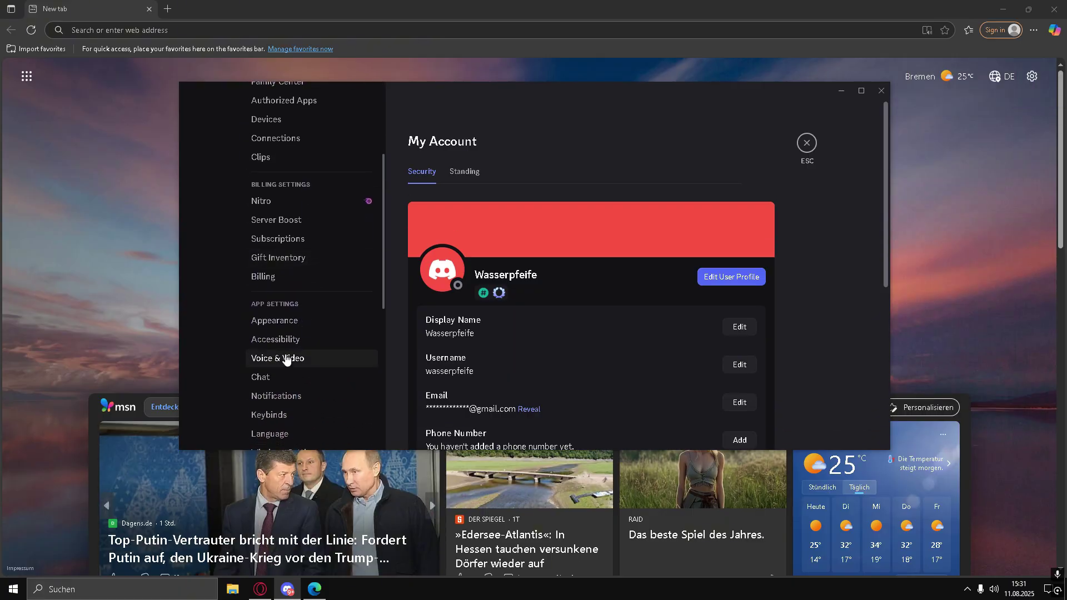
Open Voice & Video settings and look through the Voice and Video tabs.
click(286, 358)
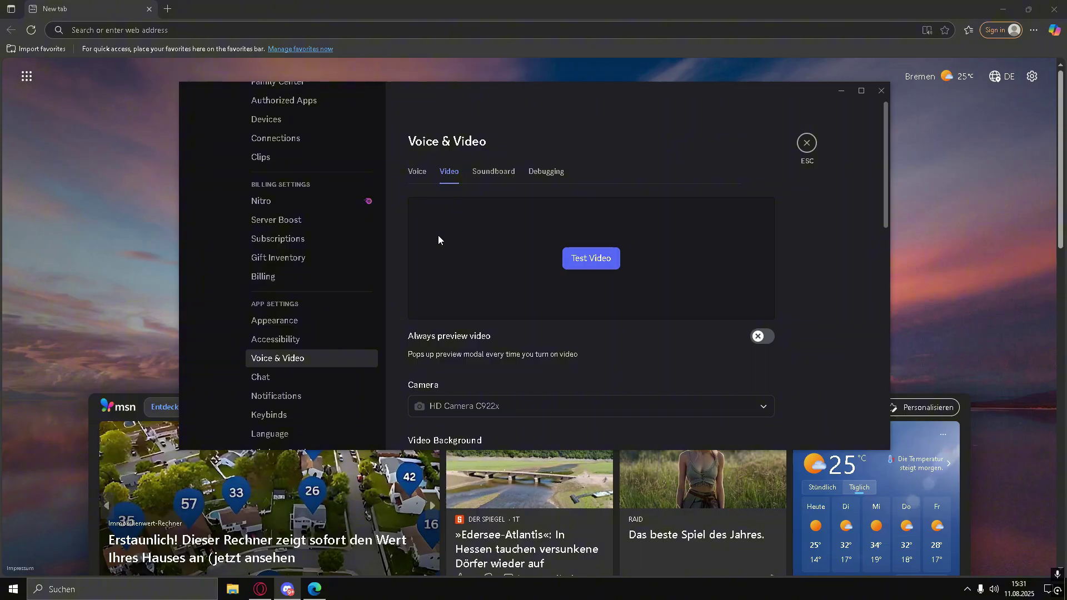
click(421, 181)
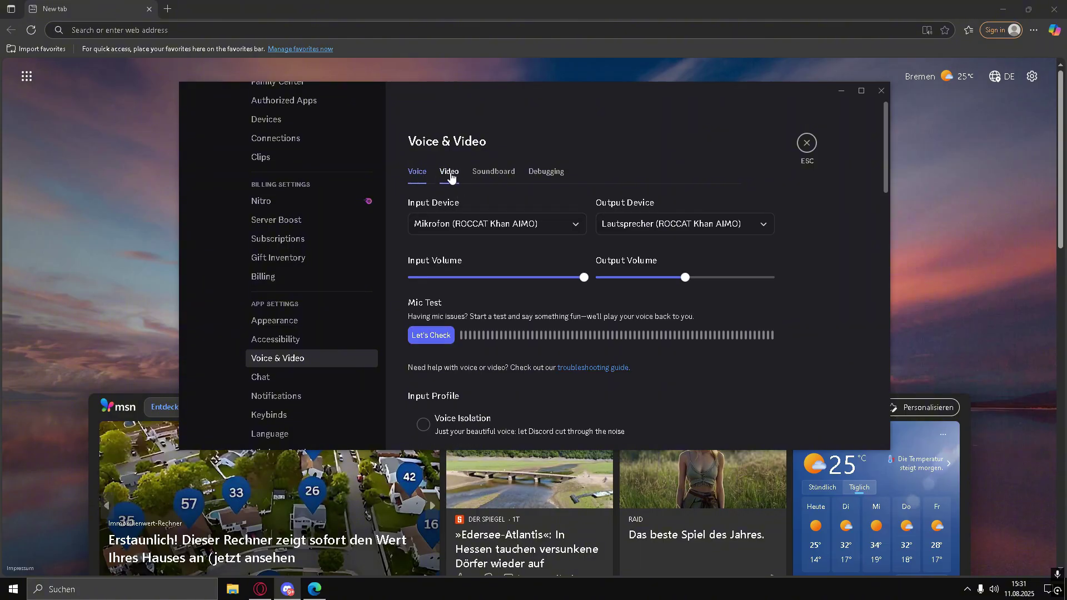
click(450, 176)
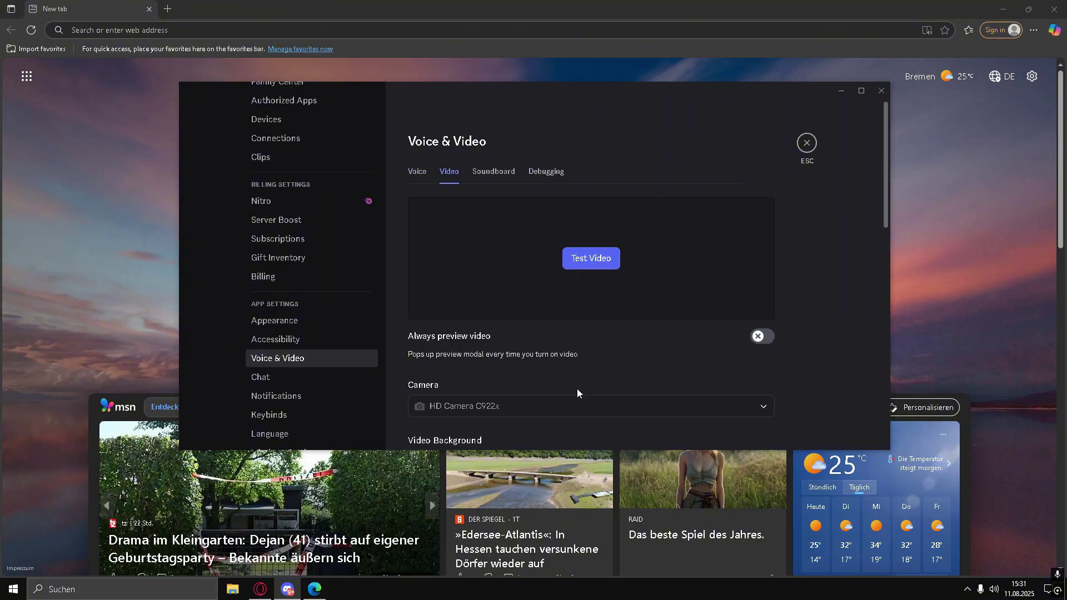
scroll(577, 389, down, 3)
scroll(581, 365, down, 4)
scroll(581, 366, down, 3)
scroll(582, 366, down, 3)
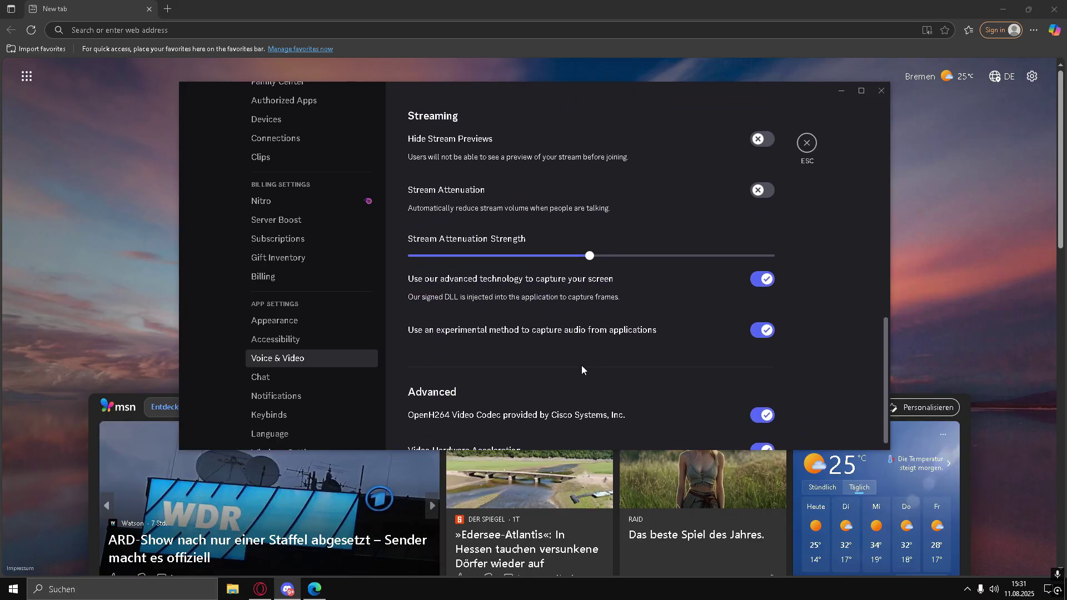
scroll(581, 365, down, 3)
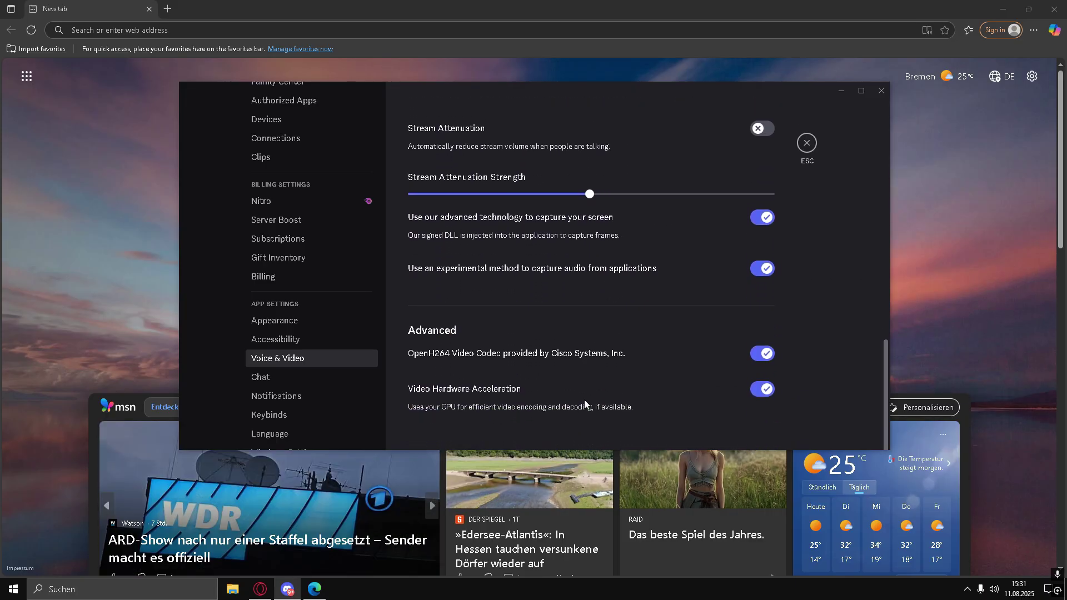
Confirm turning off Video Hardware Acceleration, then minimize Discord to reveal Edge.
click(766, 390)
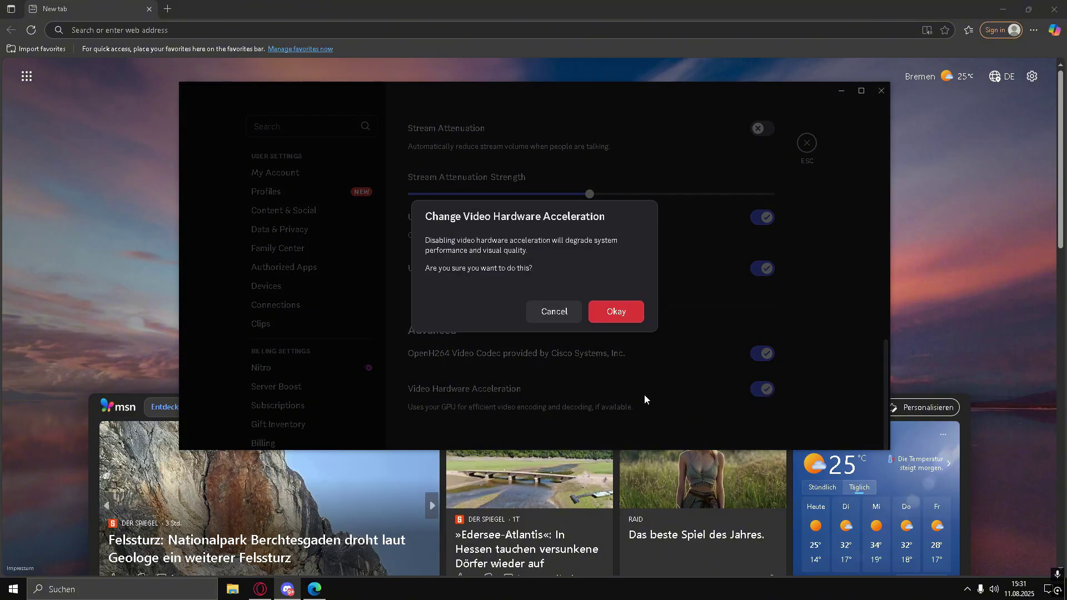
click(616, 315)
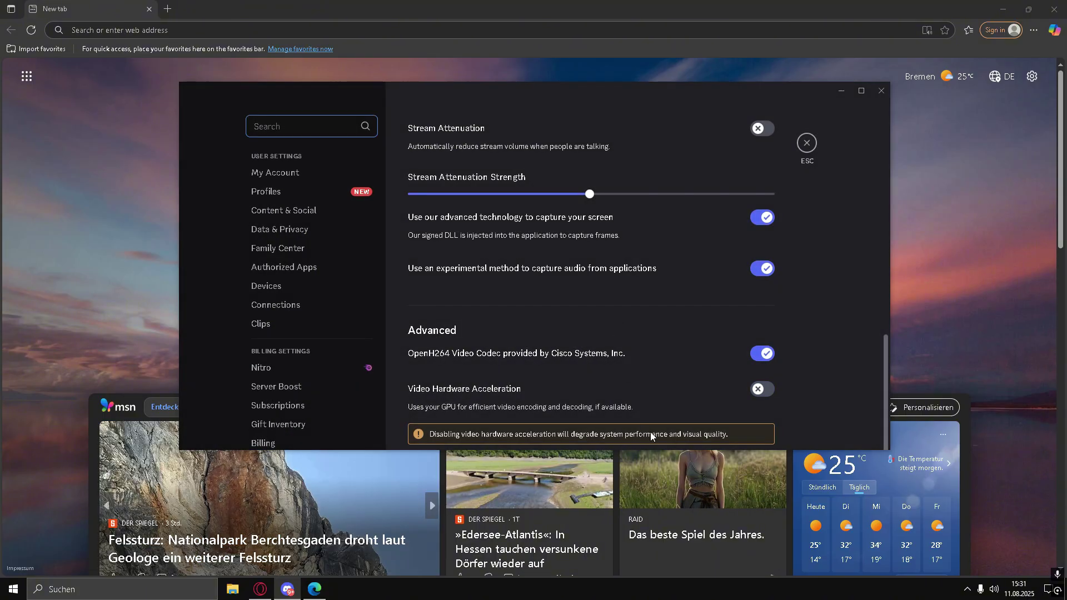
scroll(651, 435, down, 1)
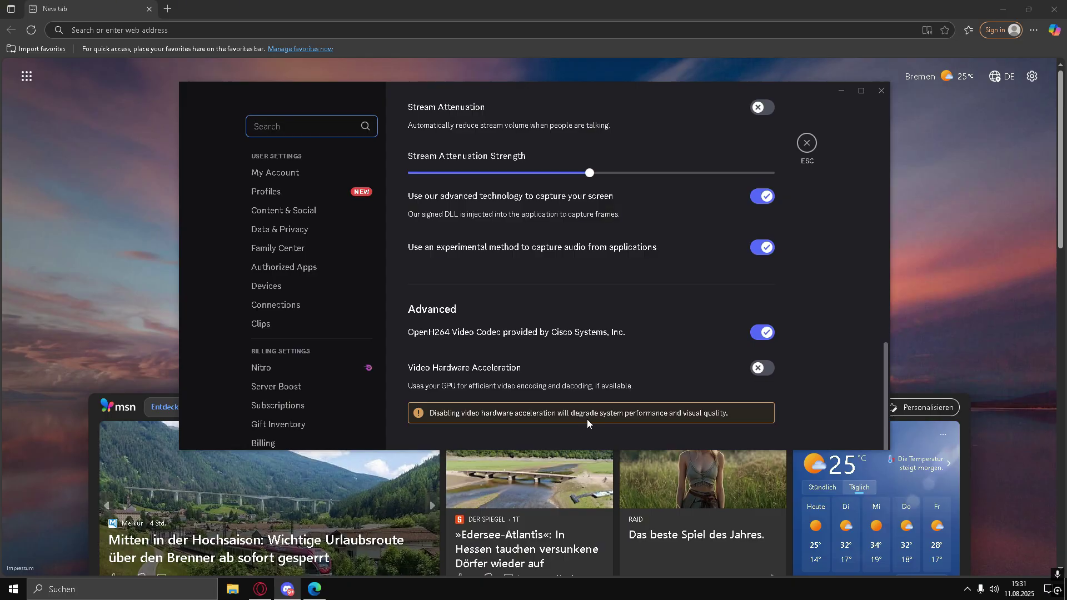
click(842, 90)
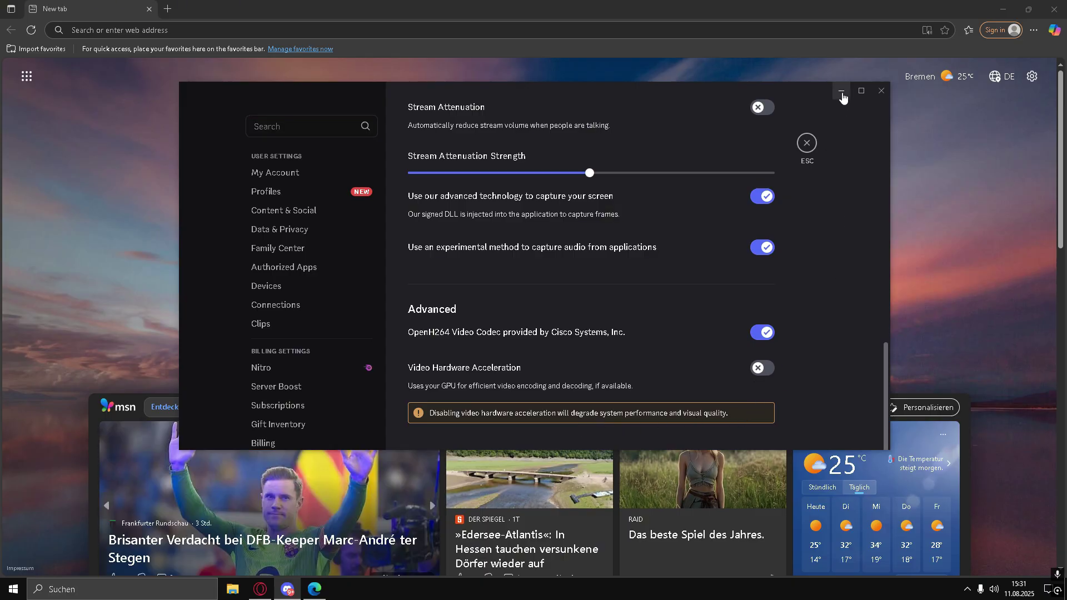
Open Edge Settings from the main menu and focus the settings search box.
click(1033, 30)
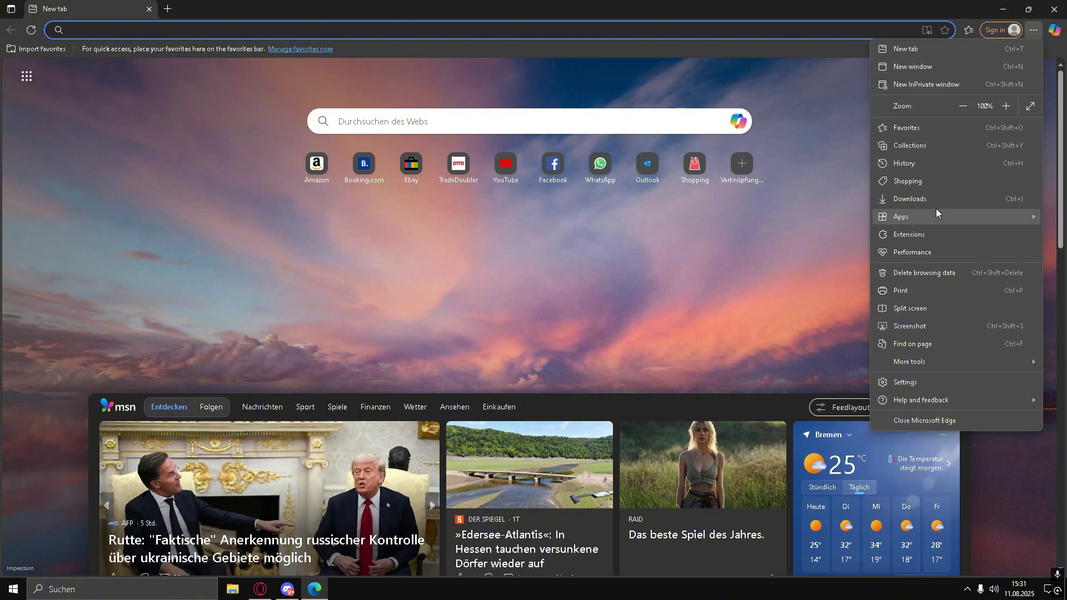
click(915, 383)
click(82, 104)
text(acceleration)
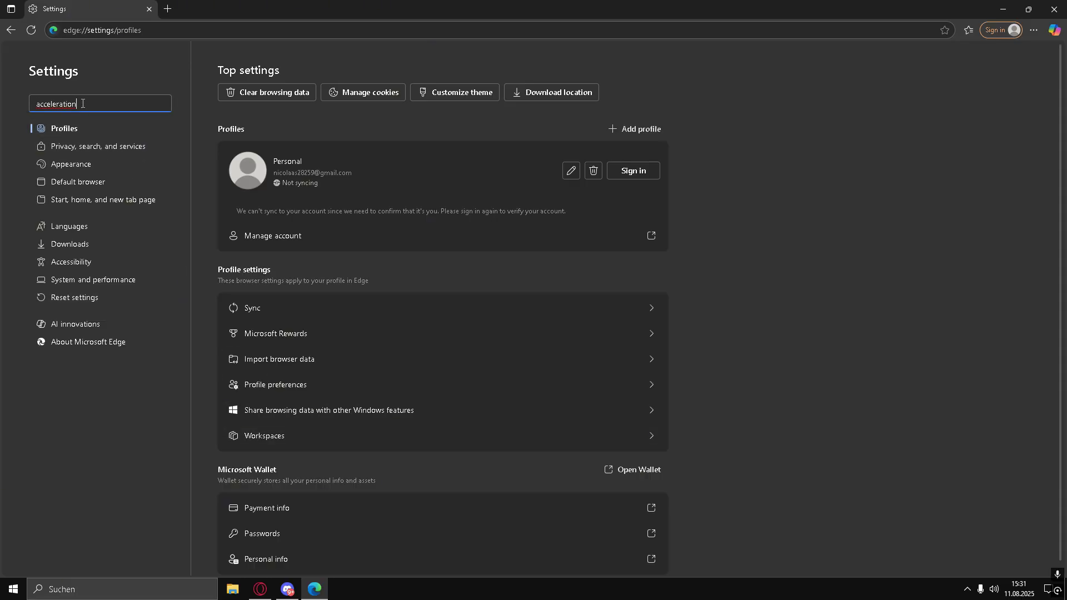
Search settings for 'acceleration' and switch off 'Use graphics acceleration when available'.
key(Return)
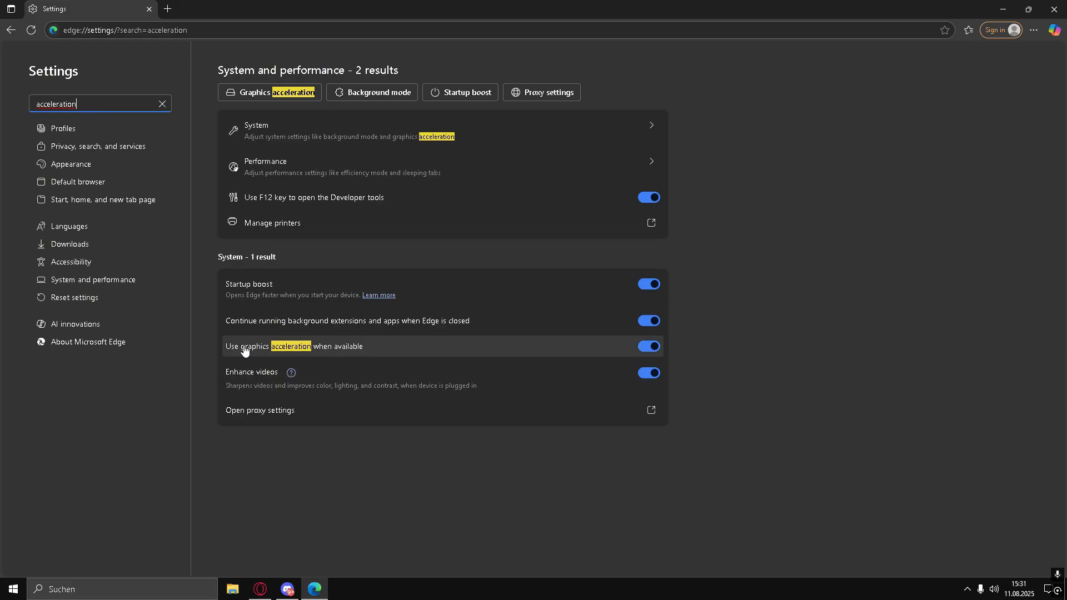
click(654, 350)
click(654, 350)
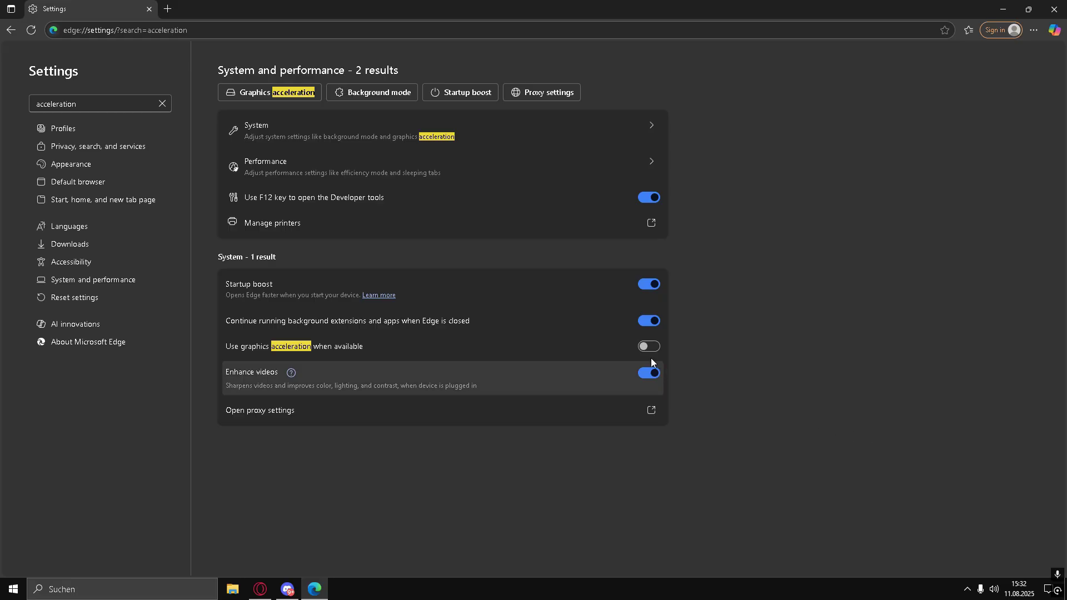
Return to Edge's acceleration settings tab and restore Discord's settings window from the taskbar.
click(168, 9)
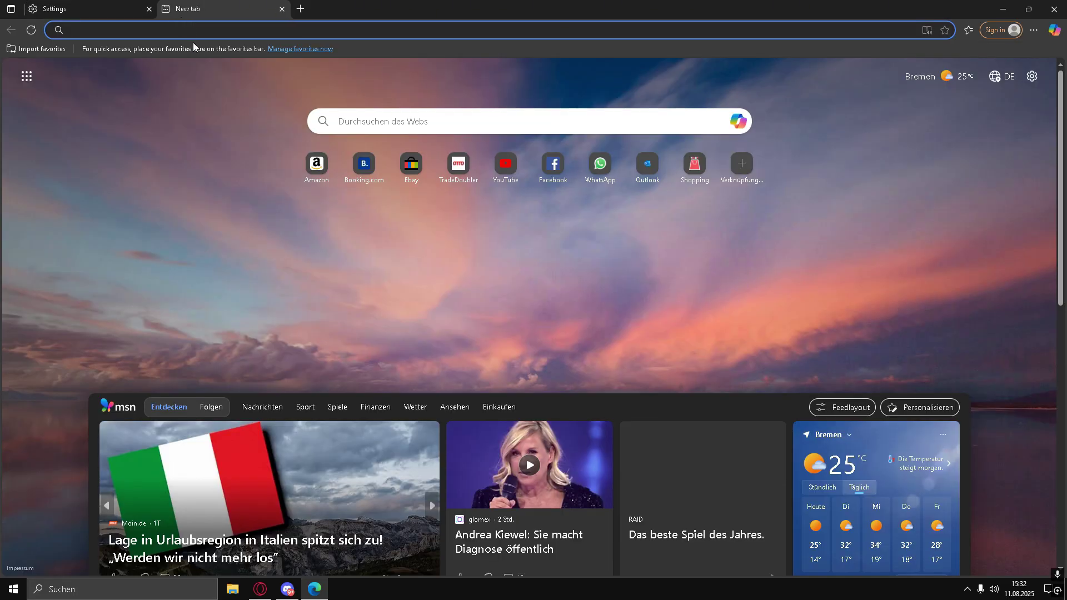
click(92, 9)
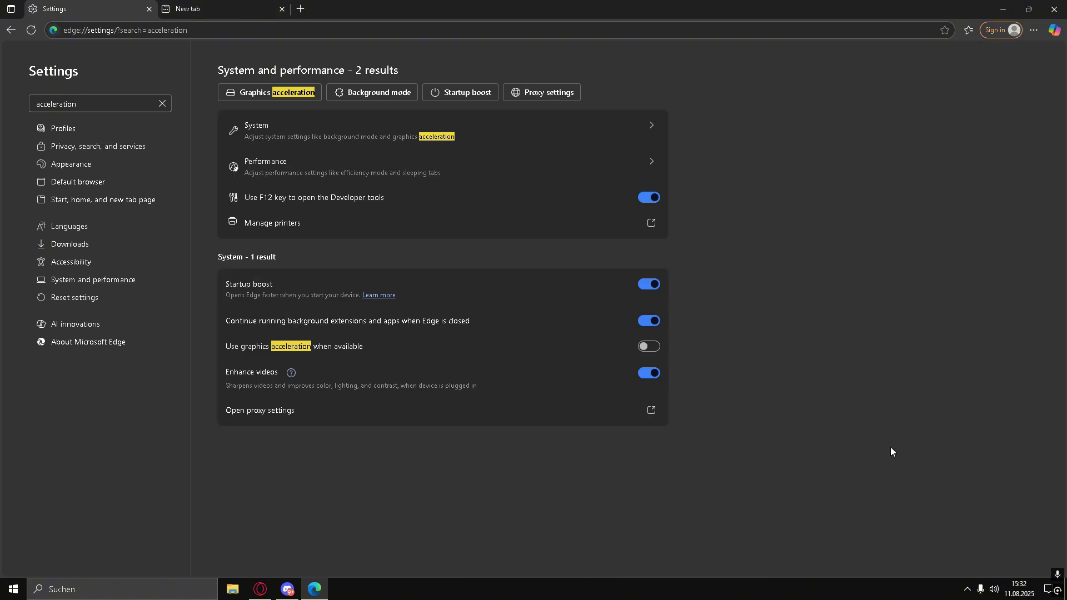
click(287, 590)
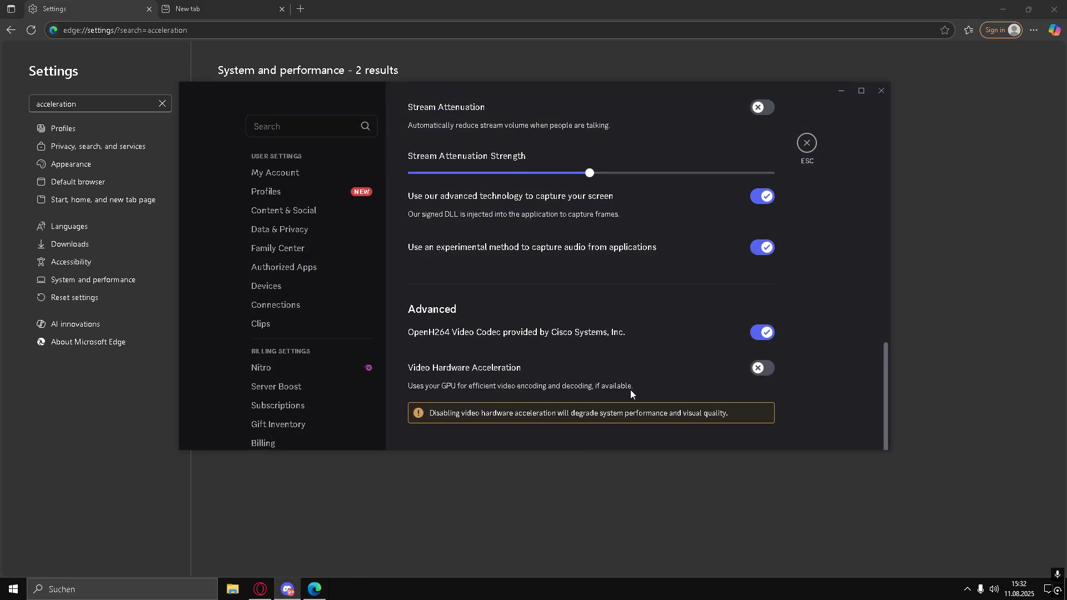